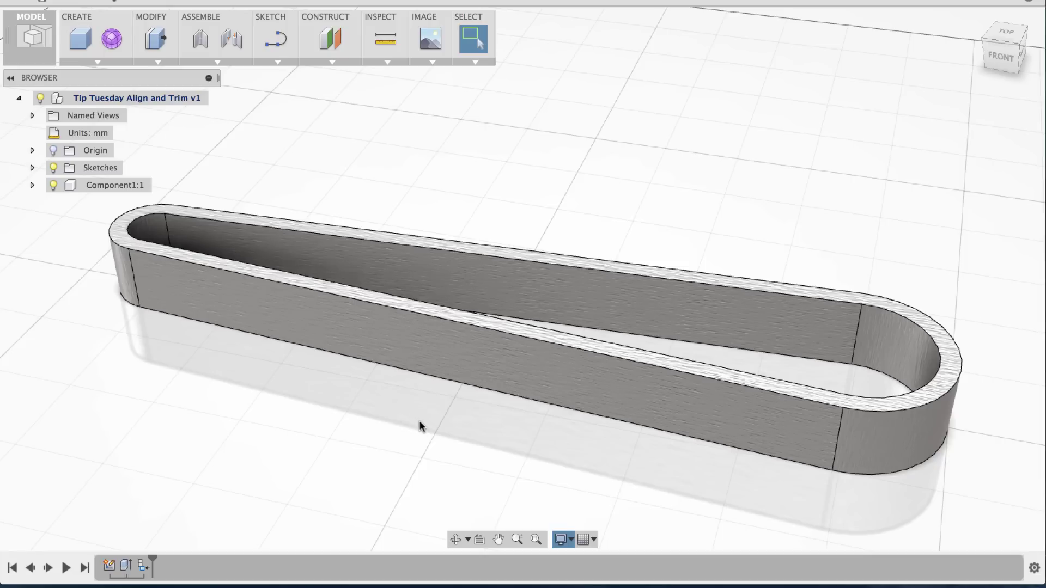
Hide the existing wall body (Component1:1) and return to the Home view
middle_drag(425, 428, 304, 425)
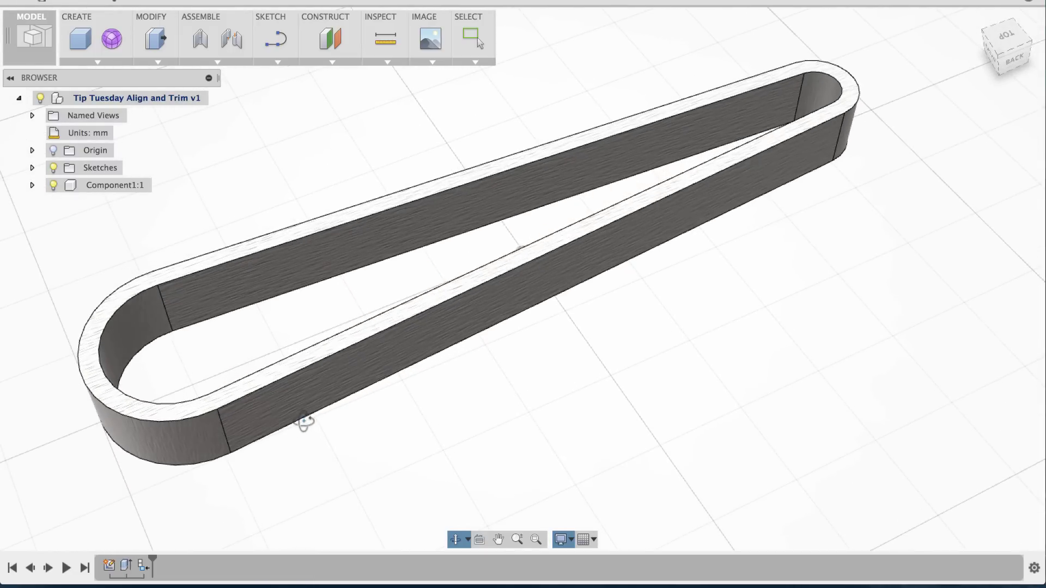
shift+middle_drag(396, 419, 373, 443)
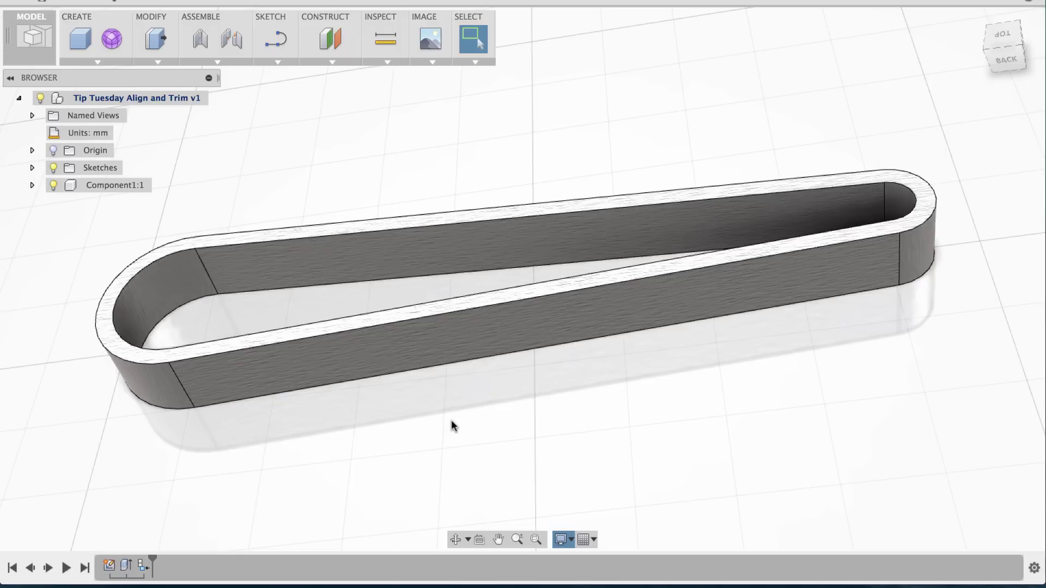
click(56, 188)
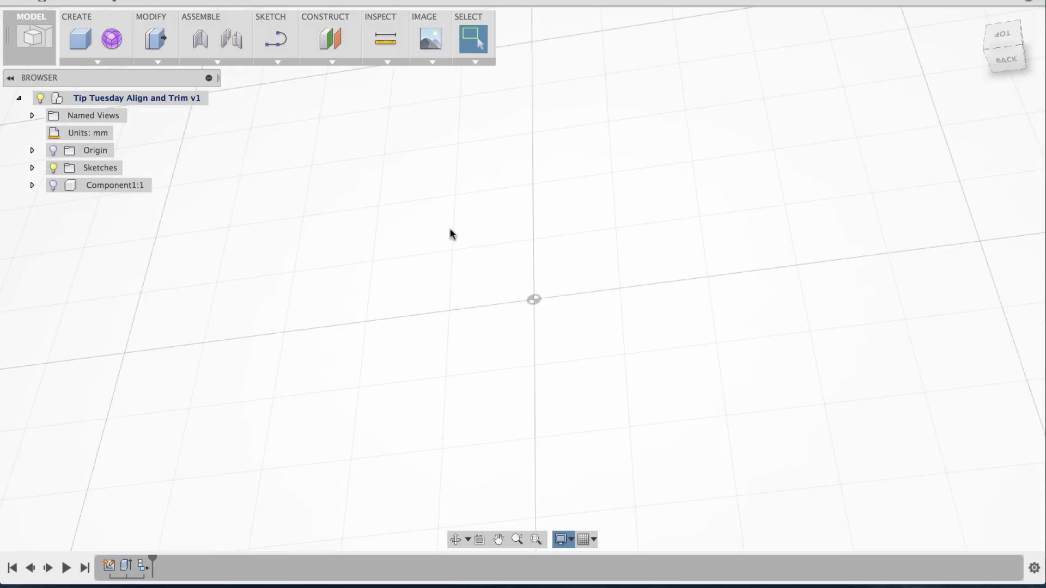
click(982, 21)
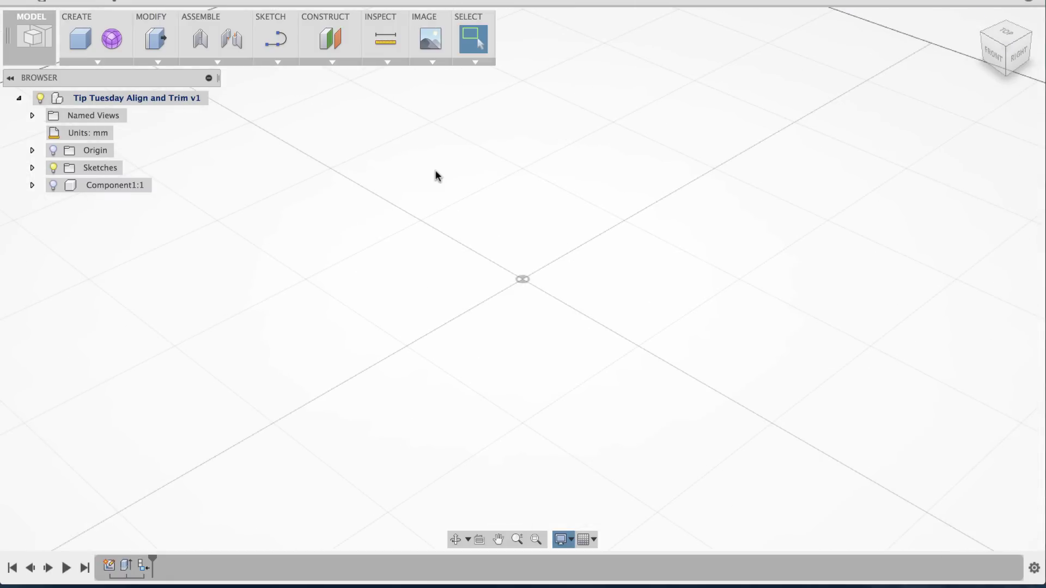
Begin a Center Diameter Circle sketch on the XZ plane, viewed from the top
click(276, 61)
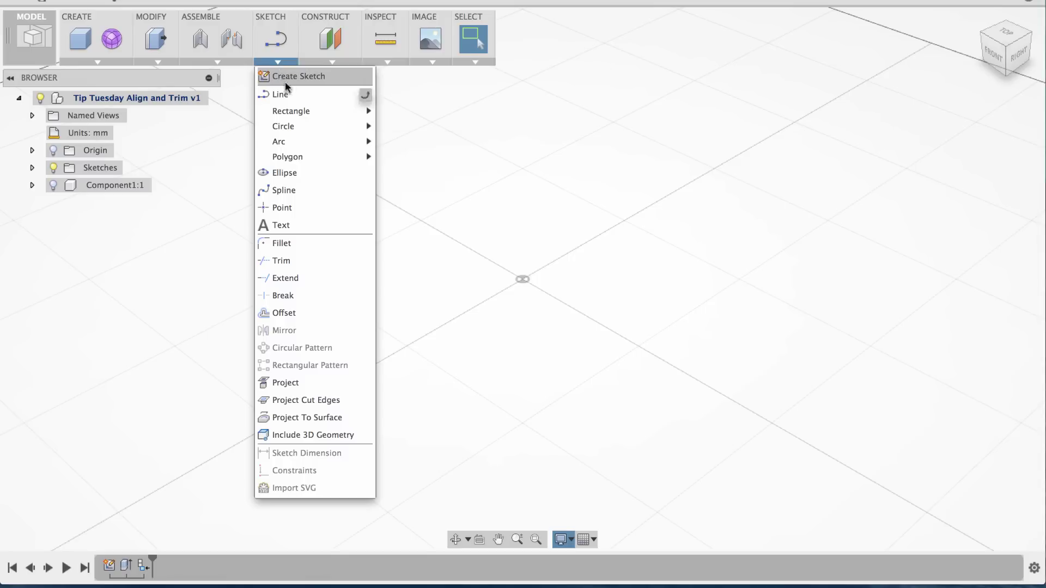
mouse_move(302, 127)
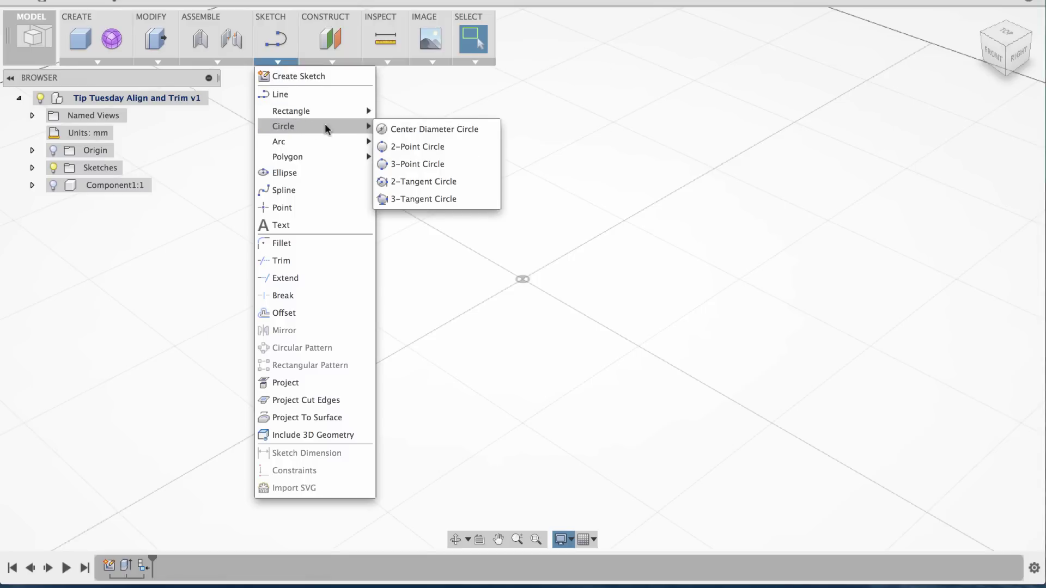
click(403, 129)
click(512, 308)
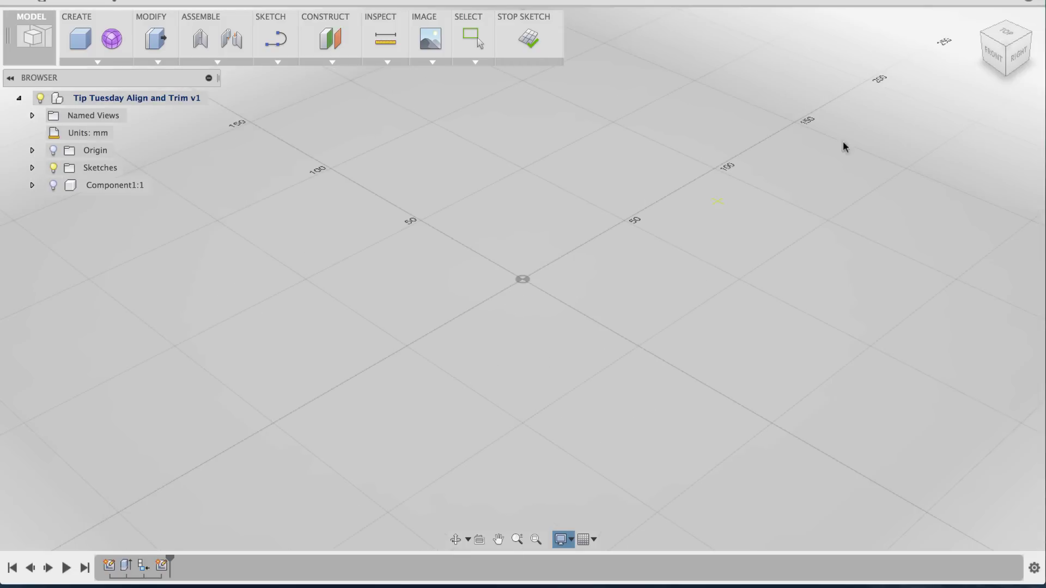
click(1005, 34)
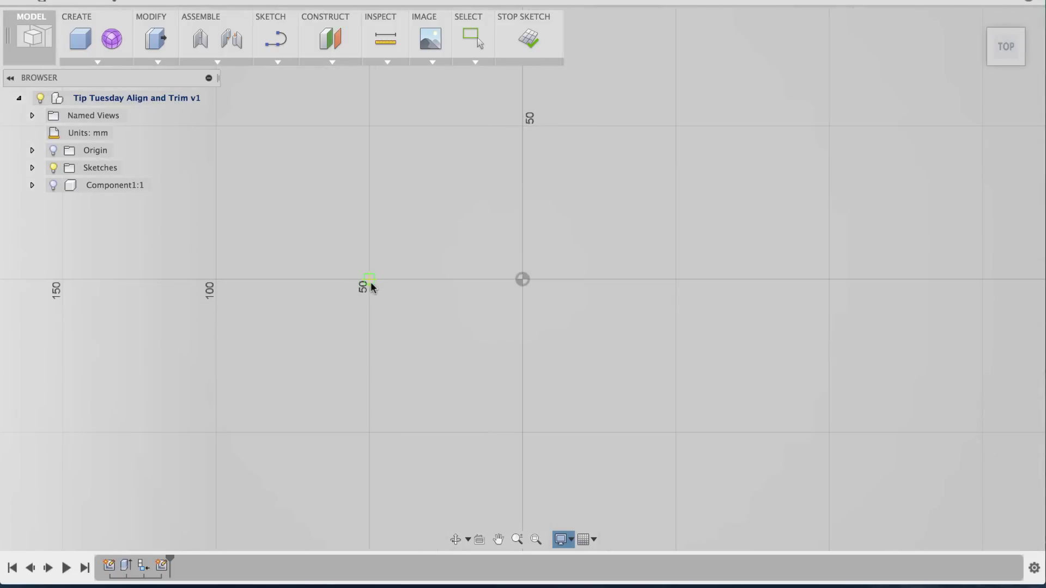
Draw a 30 mm circle centred on the horizontal axis left of the origin
middle_drag(366, 287, 485, 290)
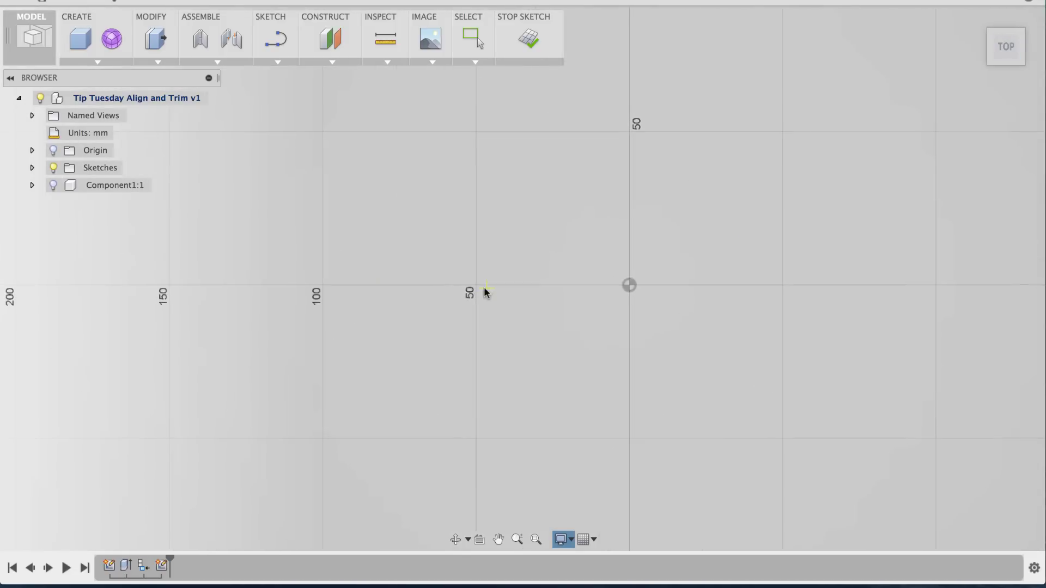
click(323, 284)
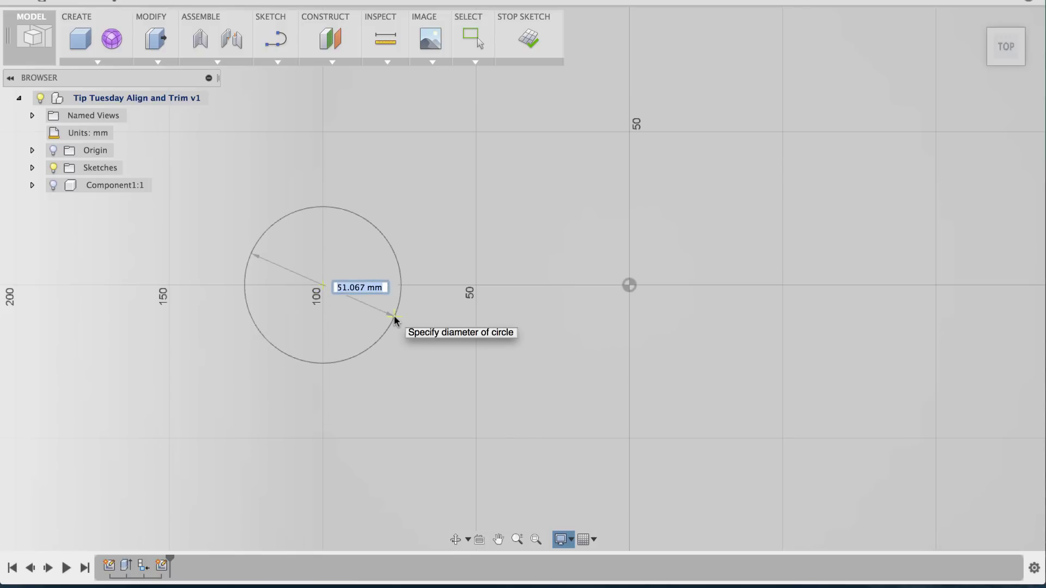
text(30)
key(Tab)
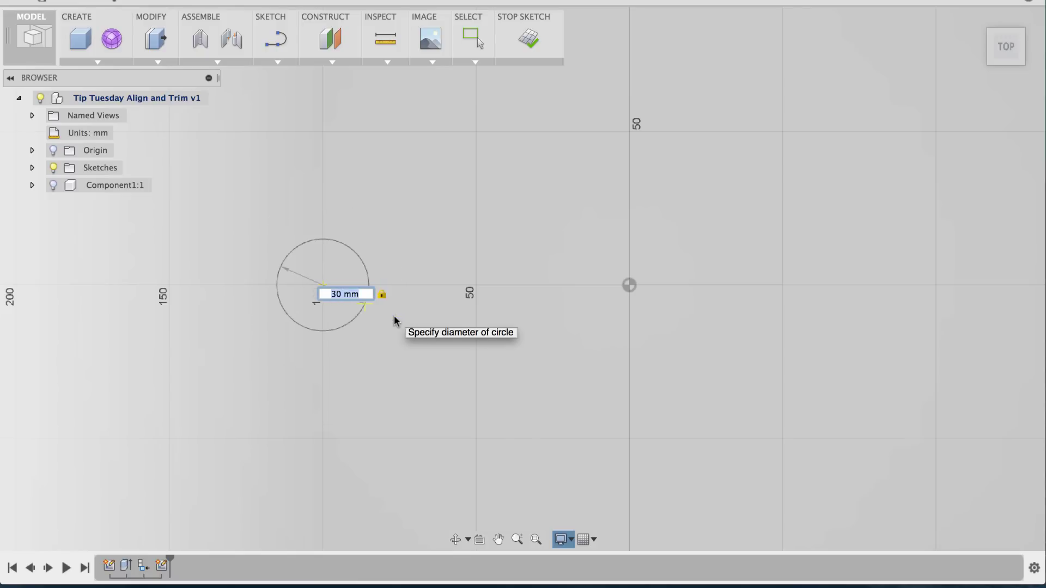
key(Return)
key(Escape)
Draw a 60 mm circle centred on the horizontal axis right of the origin
middle_drag(543, 345, 423, 350)
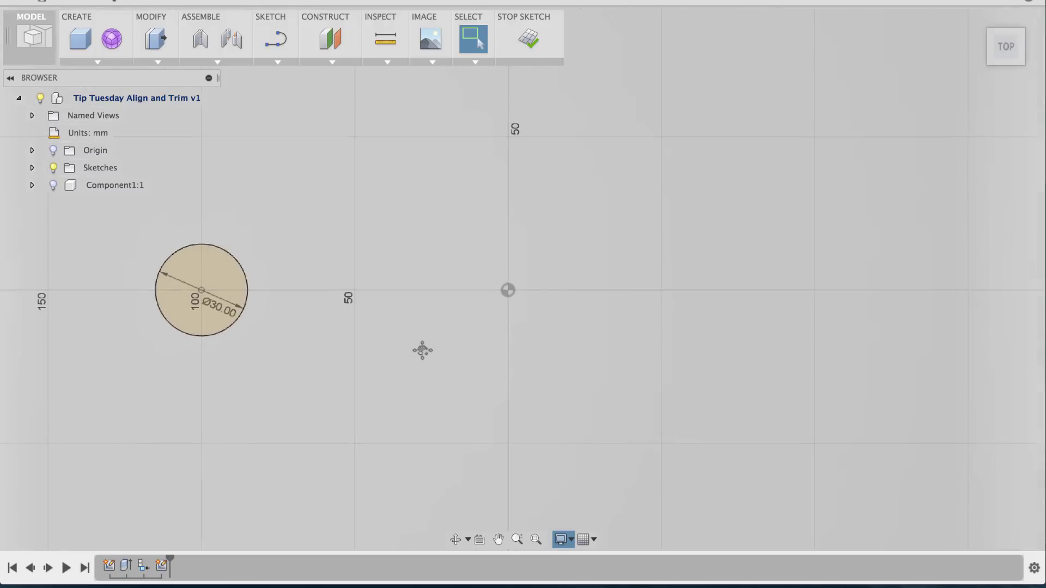
right_click(673, 335)
click(678, 297)
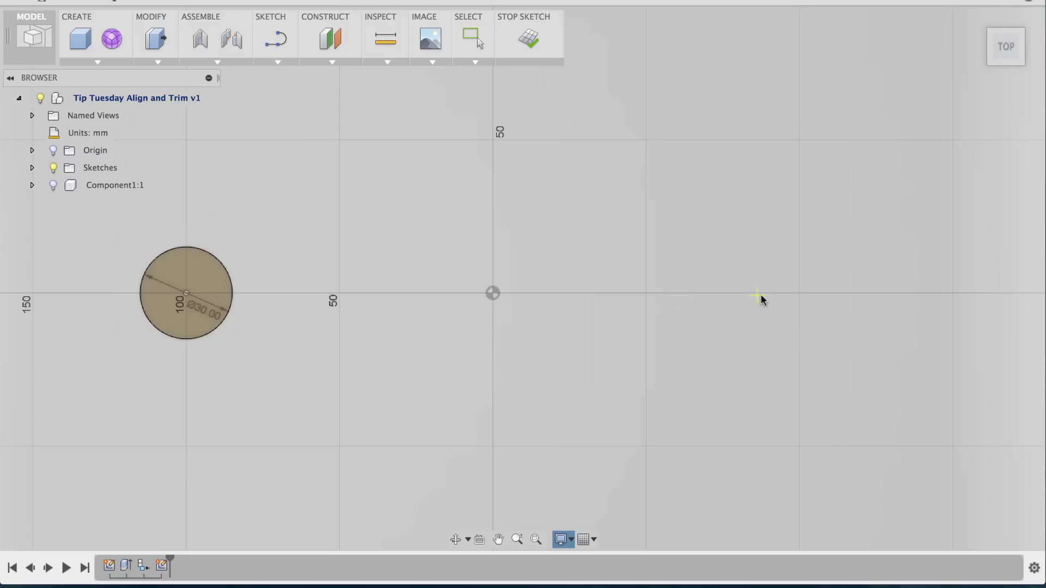
click(799, 293)
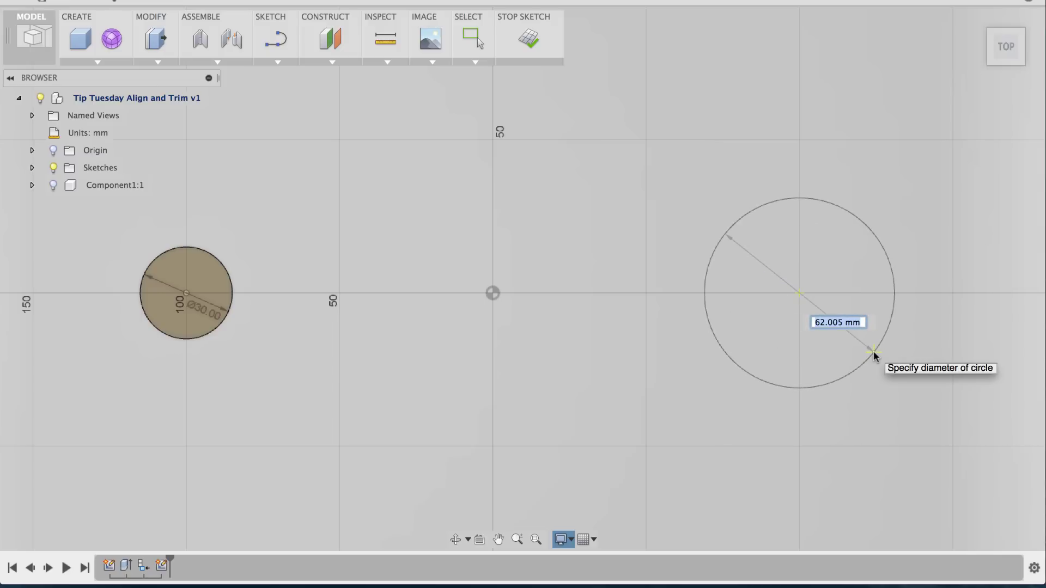
text(60 mm)
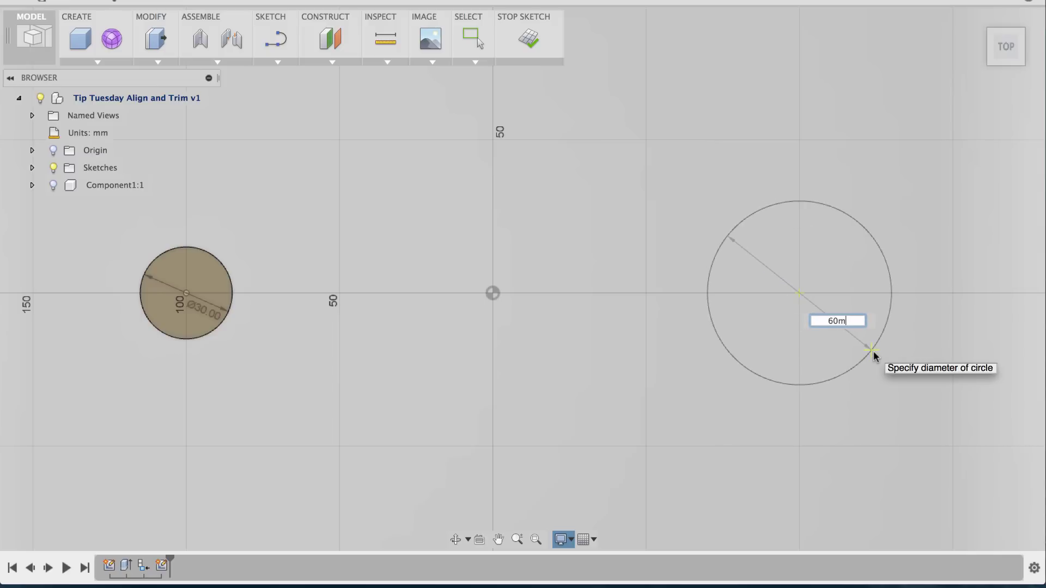
key(Return)
key(Escape)
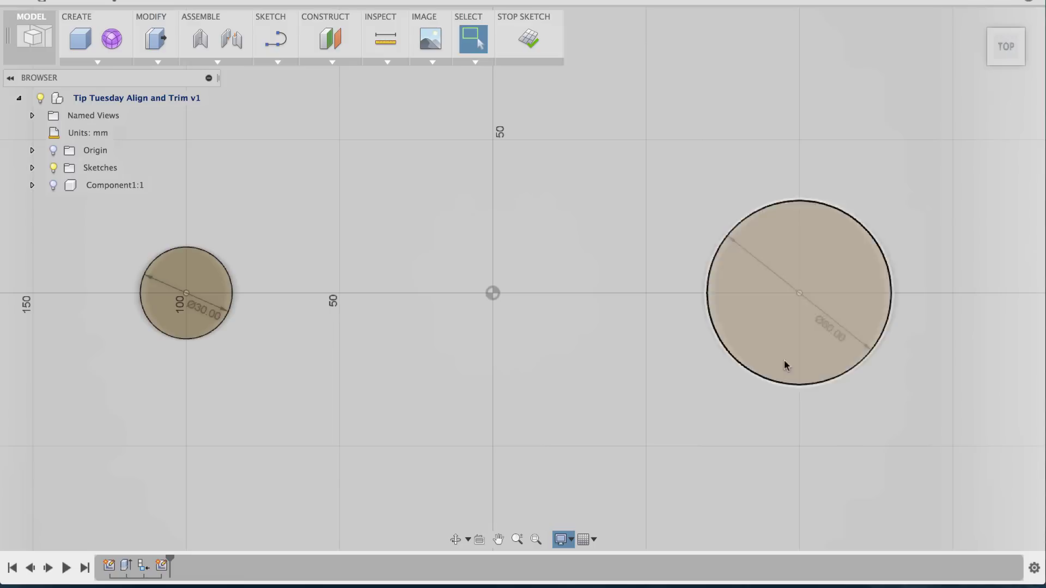
scroll(538, 398, down, 1)
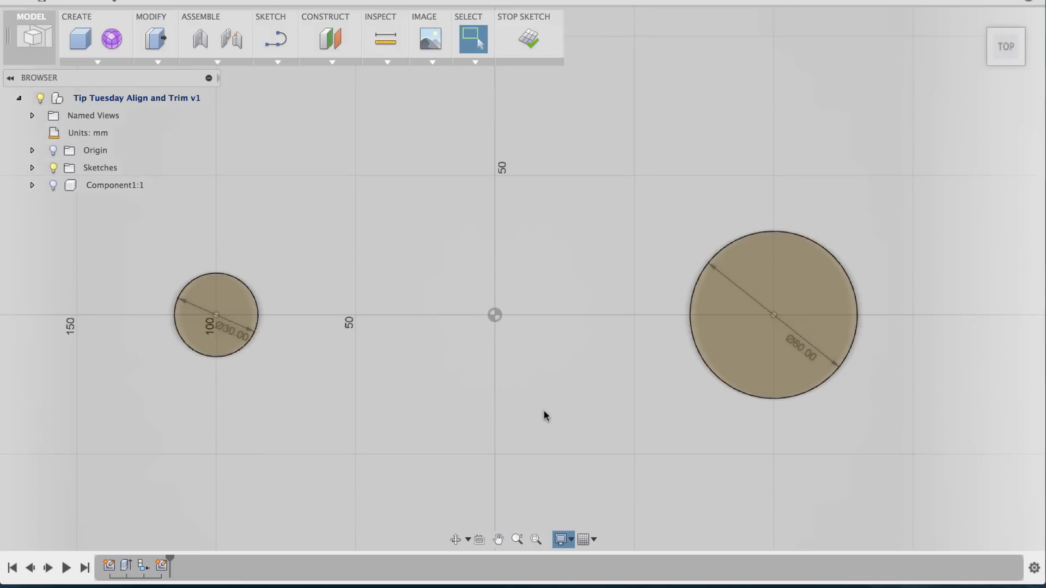
Join the 30 mm and 60 mm circles with two tangent lines along their tops and bottoms
middle_drag(546, 414, 542, 400)
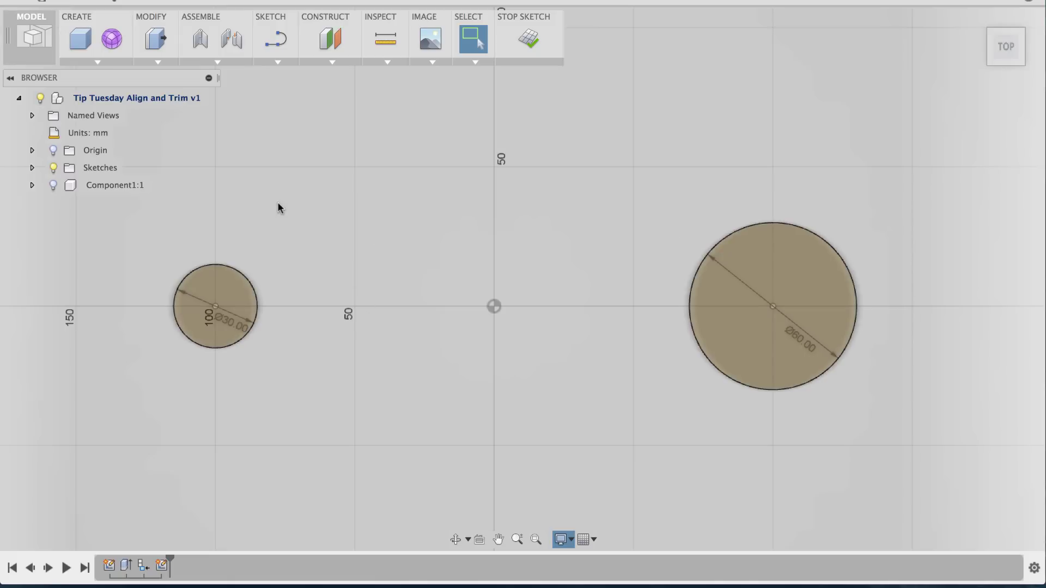
click(275, 62)
click(276, 93)
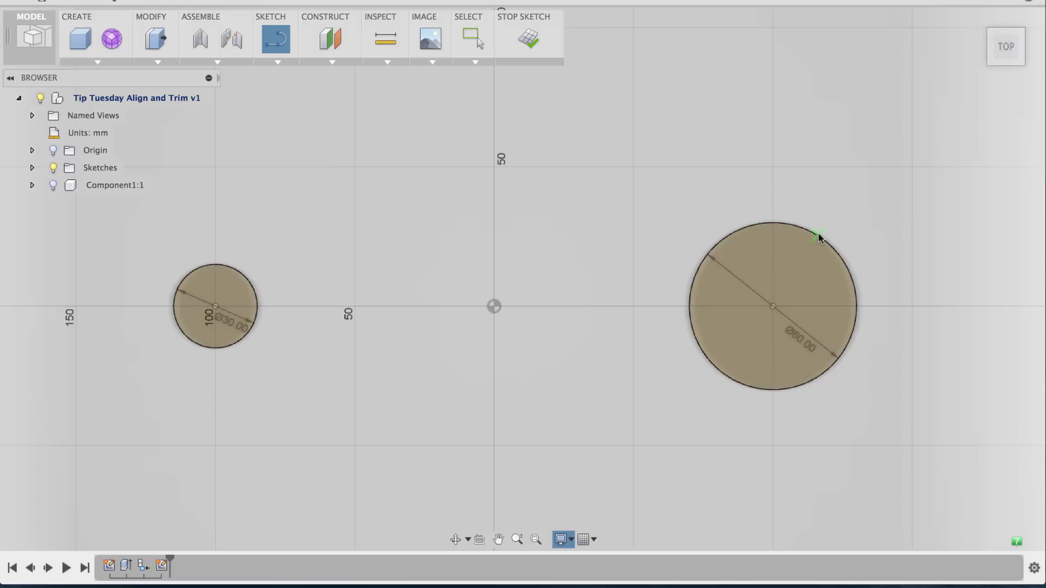
click(796, 226)
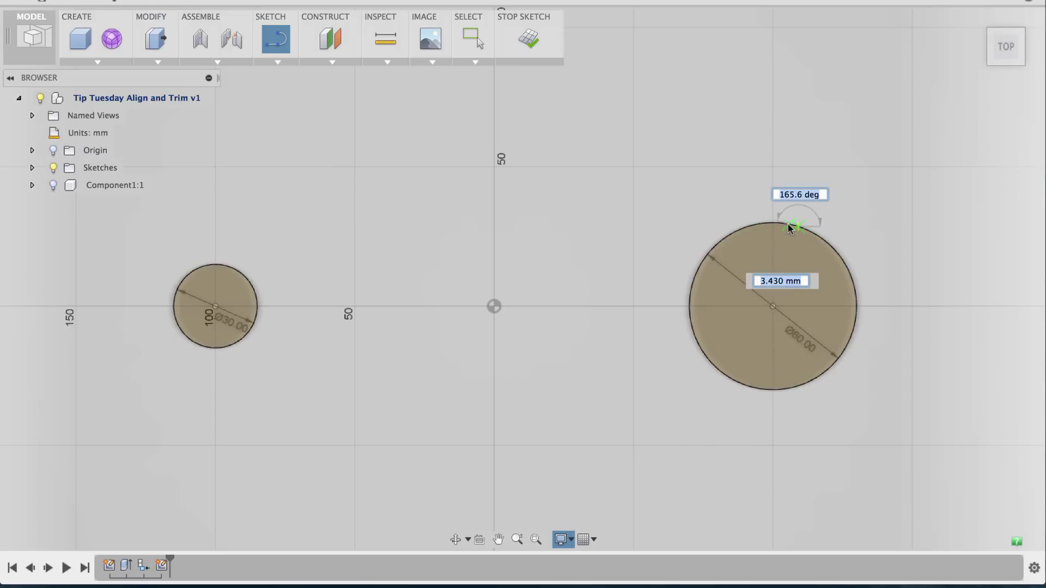
key(Escape)
click(793, 225)
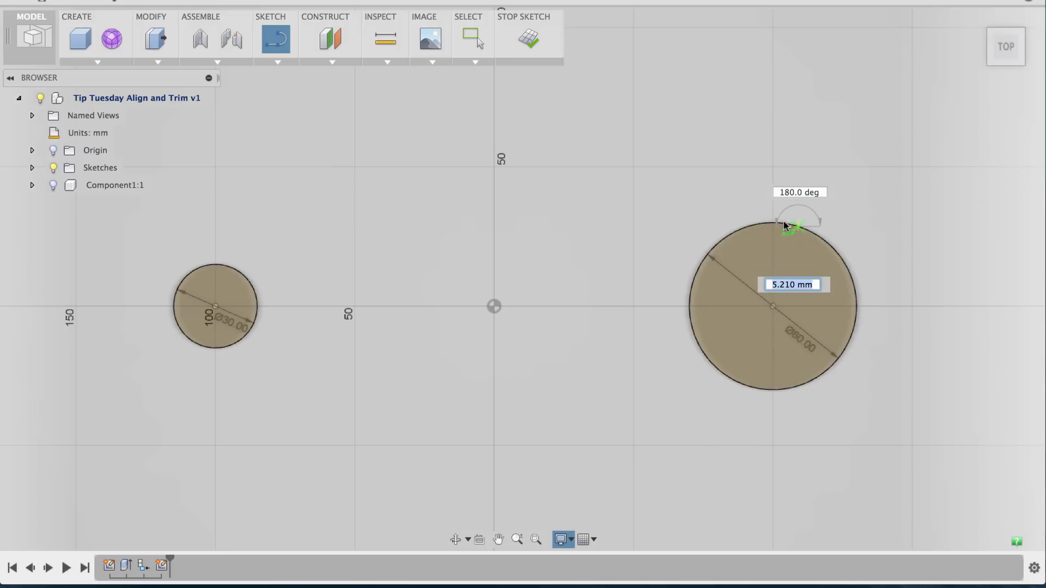
click(211, 266)
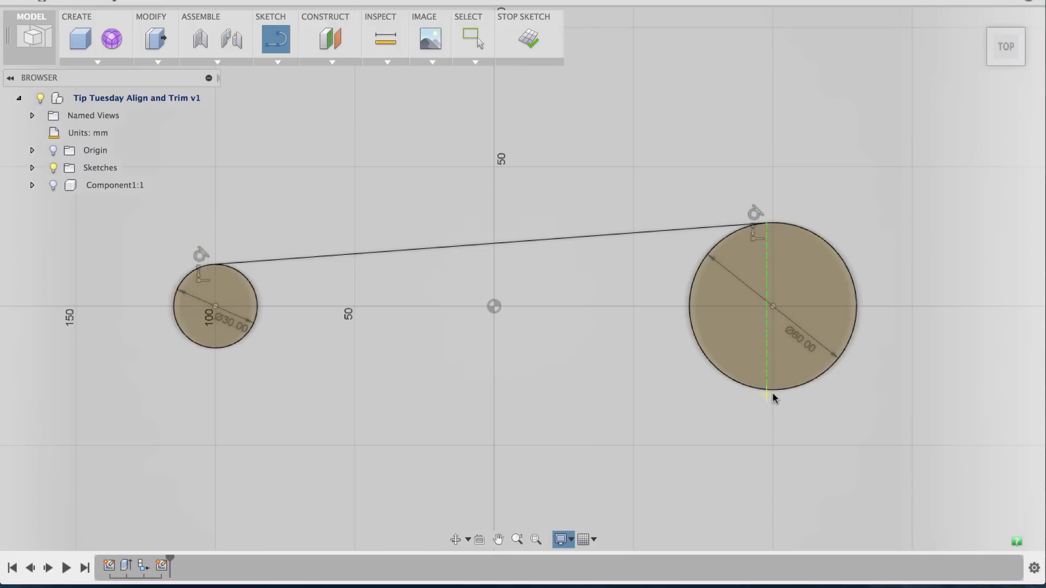
click(812, 383)
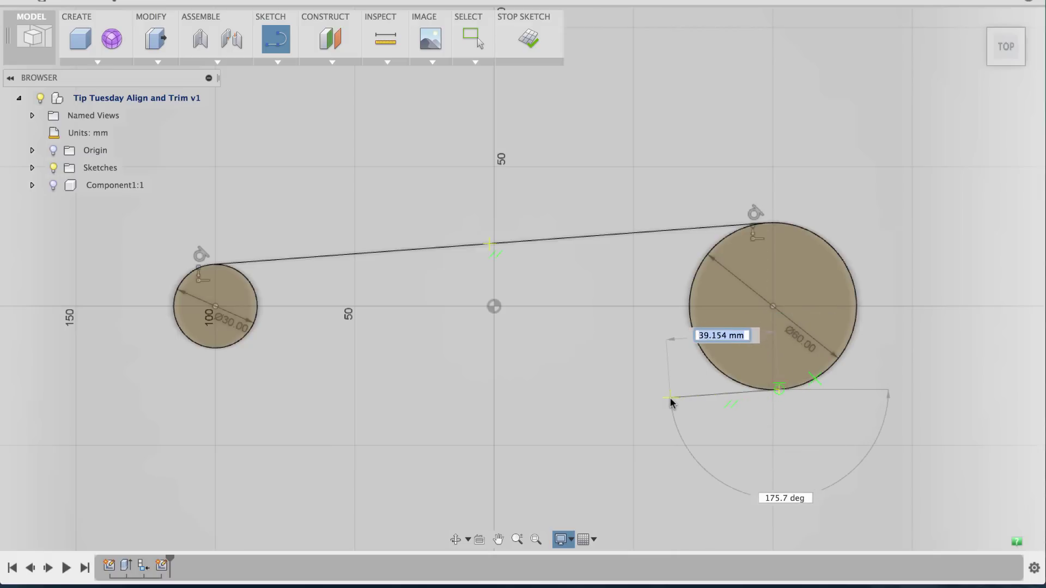
click(213, 350)
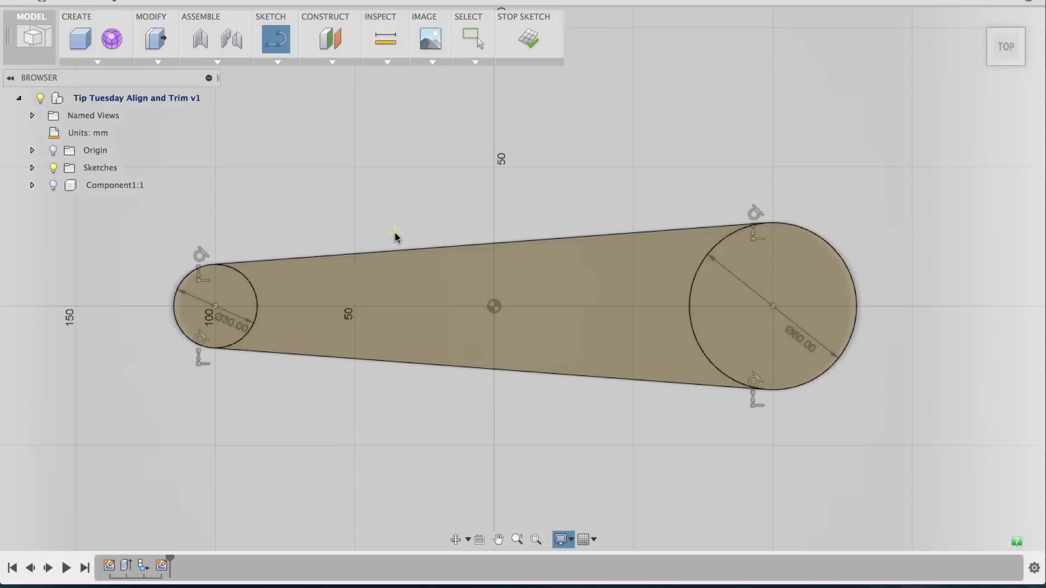
Finish the sketch and check the large and small circle profiles by selecting them
click(528, 38)
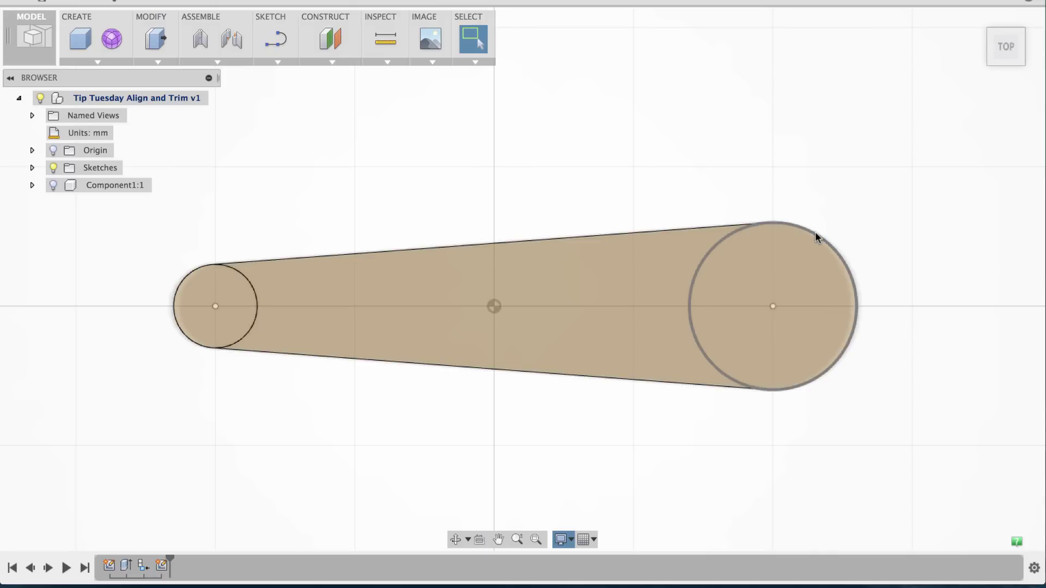
click(815, 236)
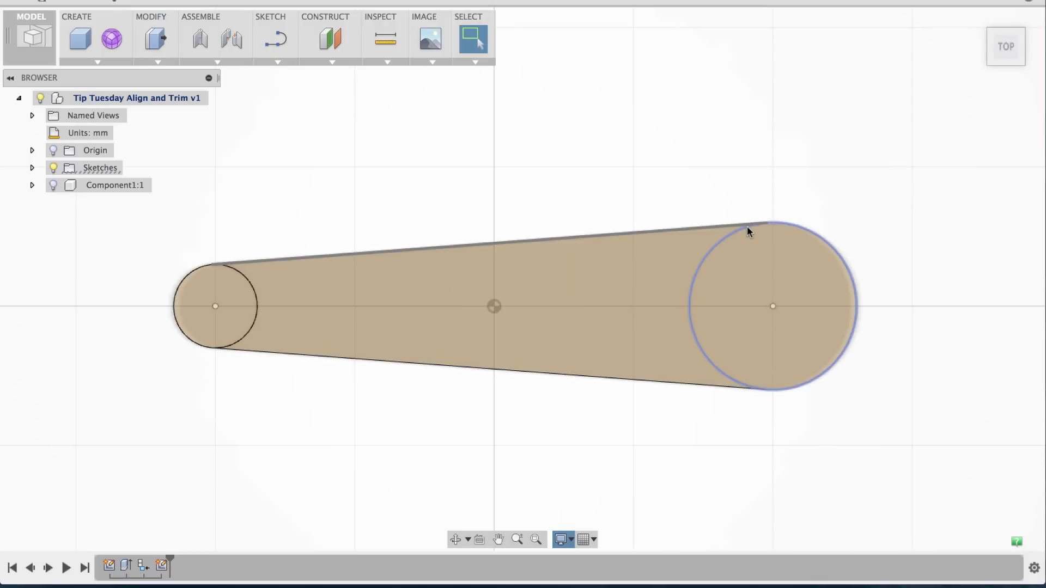
click(253, 289)
click(313, 234)
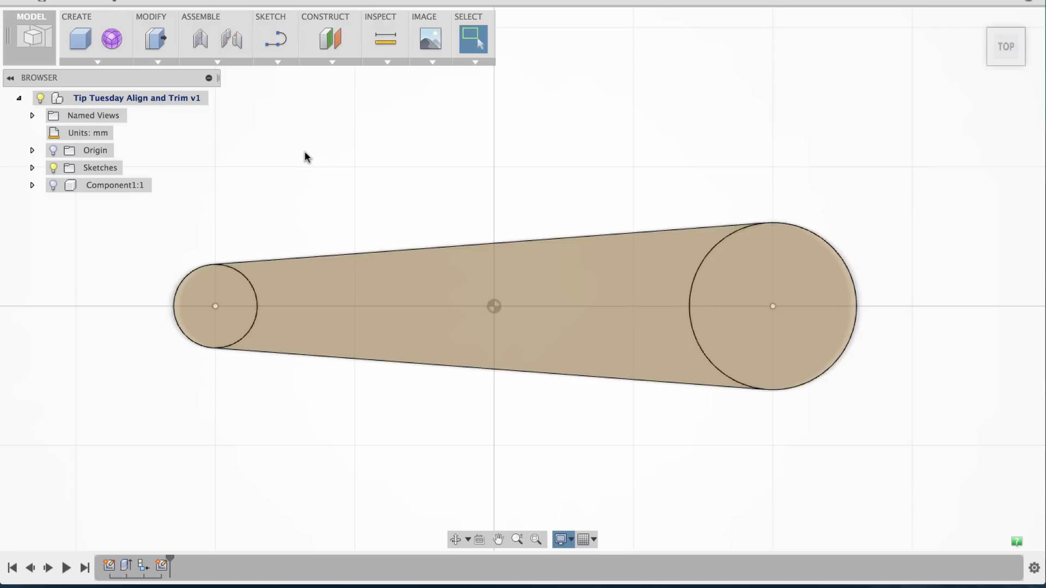
Trim away the inner arcs of the small and large circles
click(278, 63)
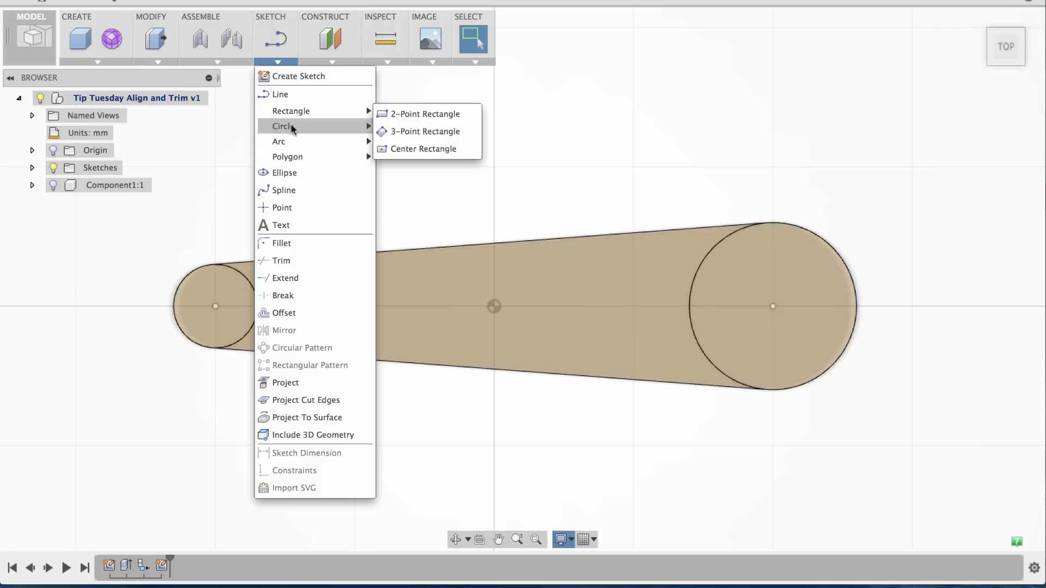
click(290, 260)
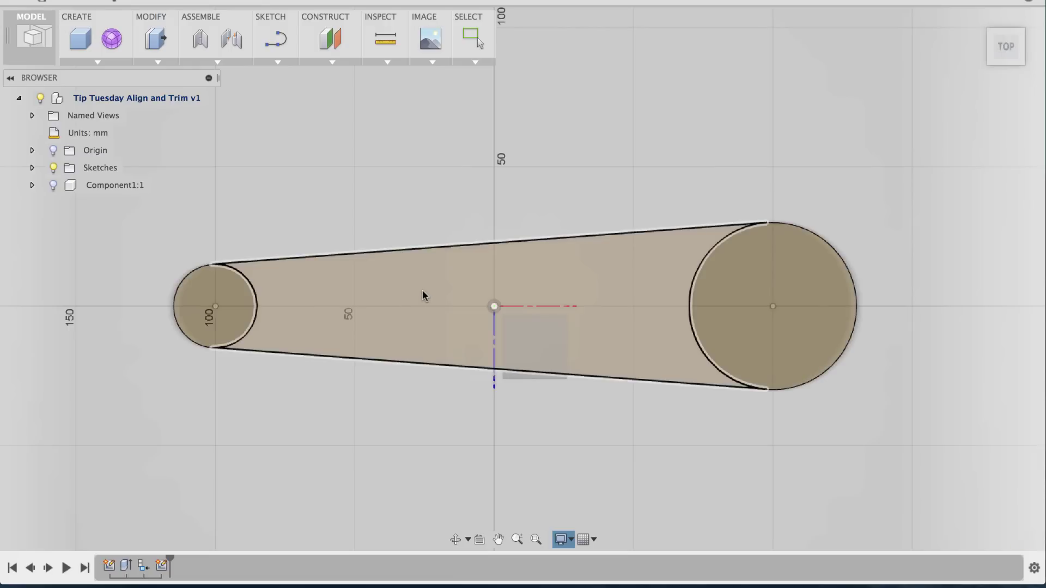
click(424, 294)
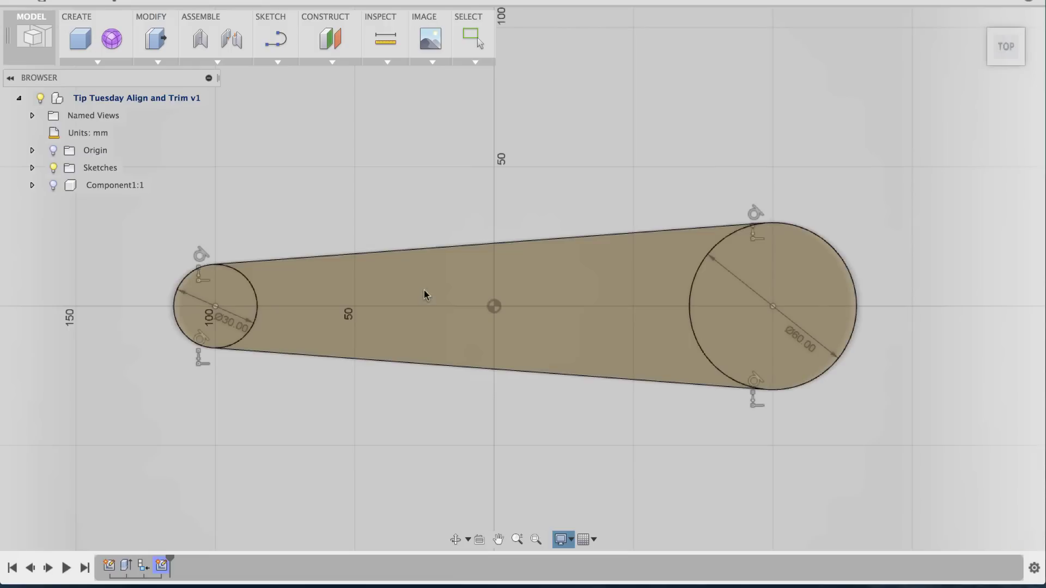
click(250, 285)
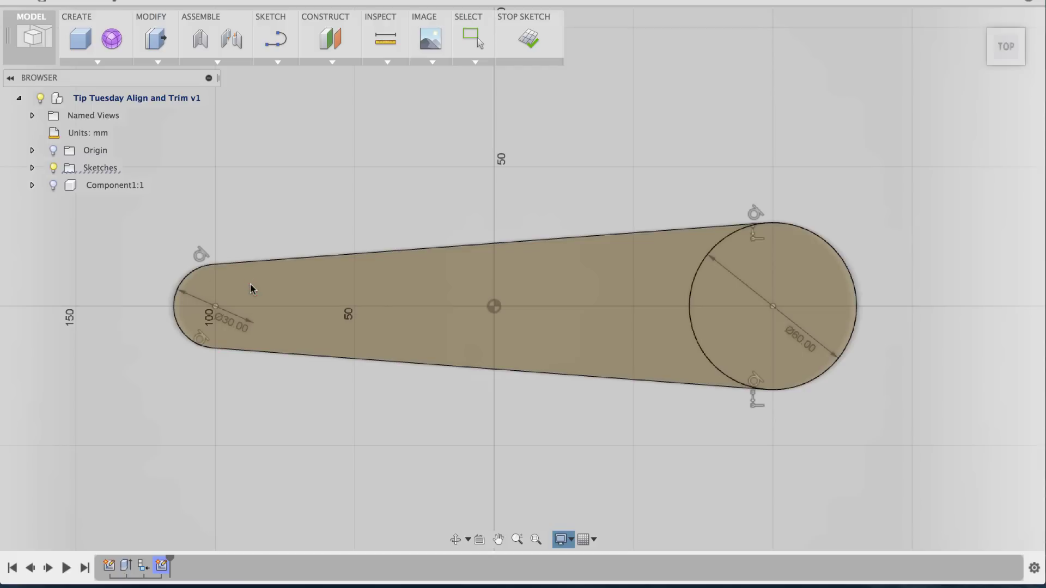
click(690, 301)
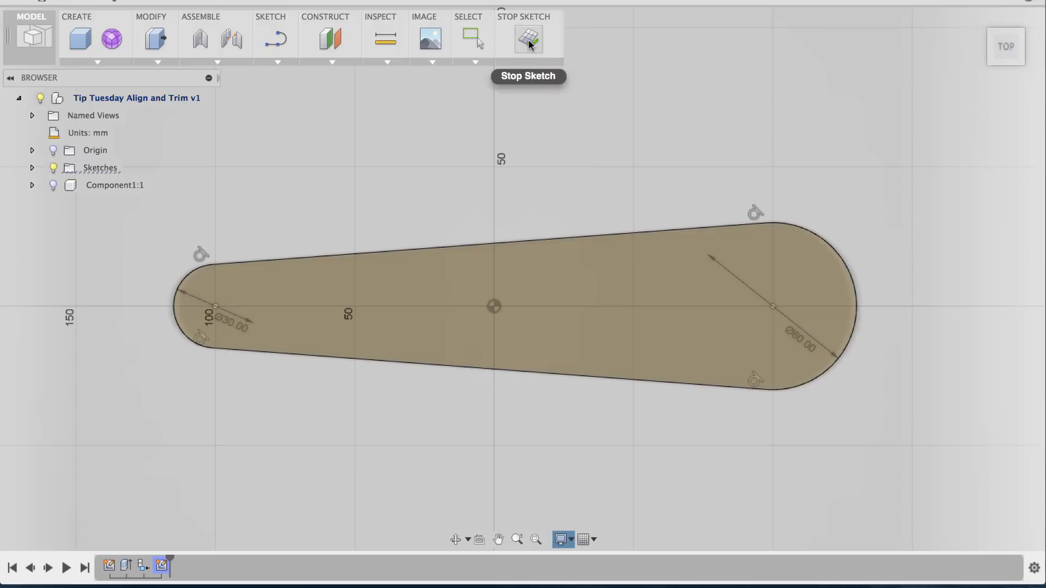
Offset the tapered outline loop 6 mm inward, then finish the sketch
click(279, 62)
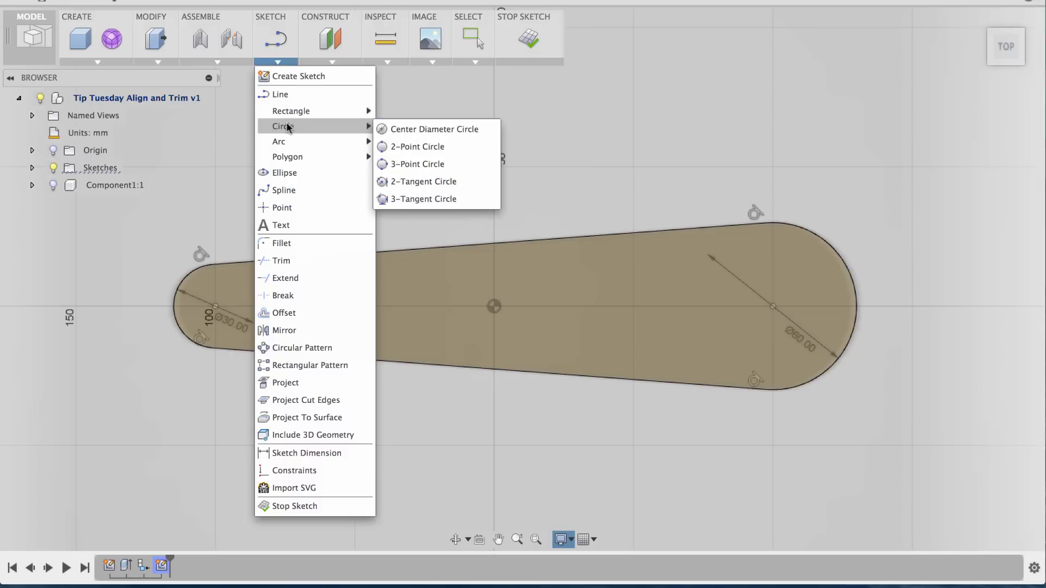
click(296, 309)
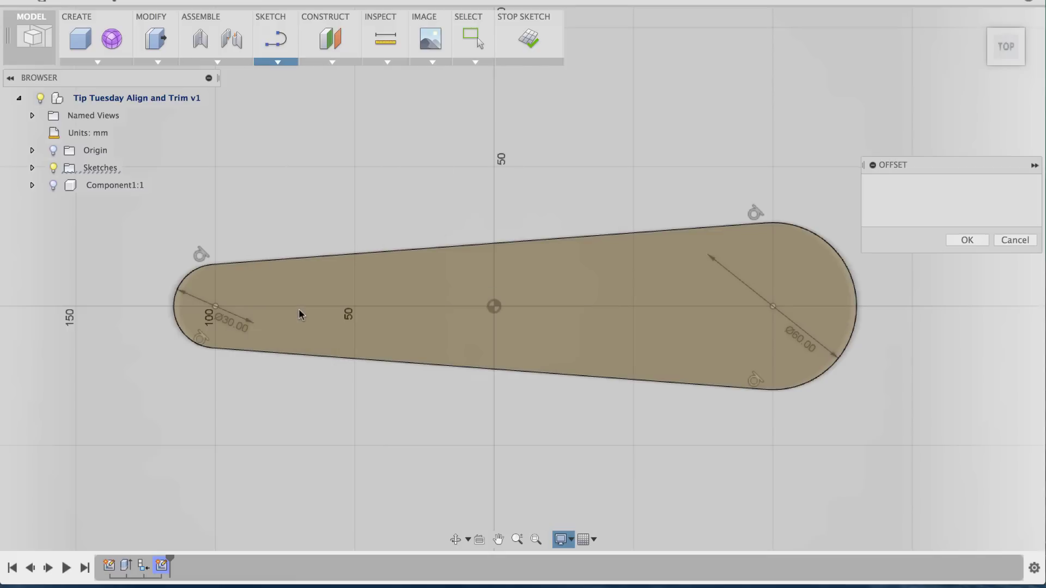
click(345, 252)
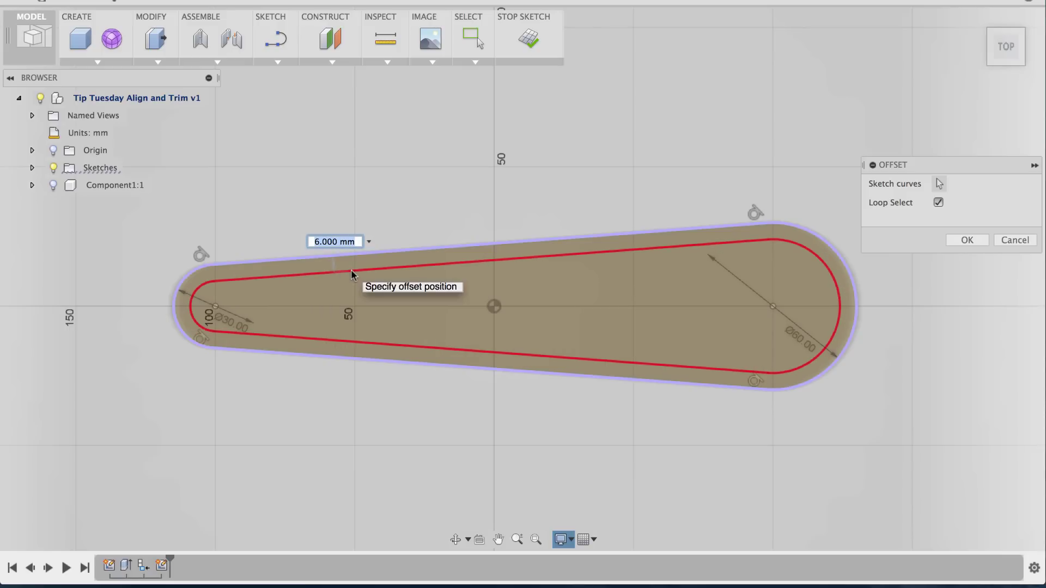
click(351, 269)
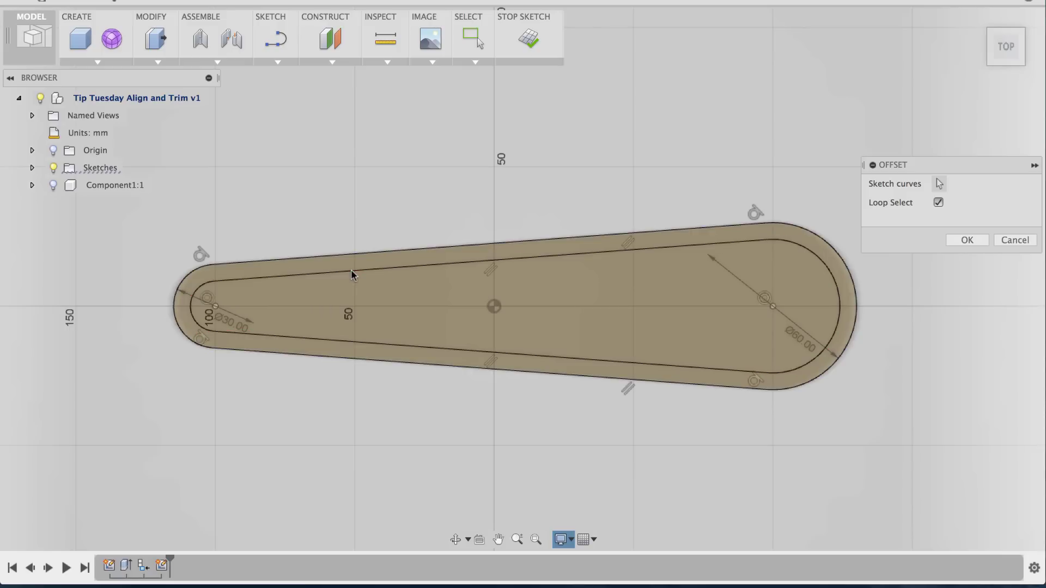
click(966, 240)
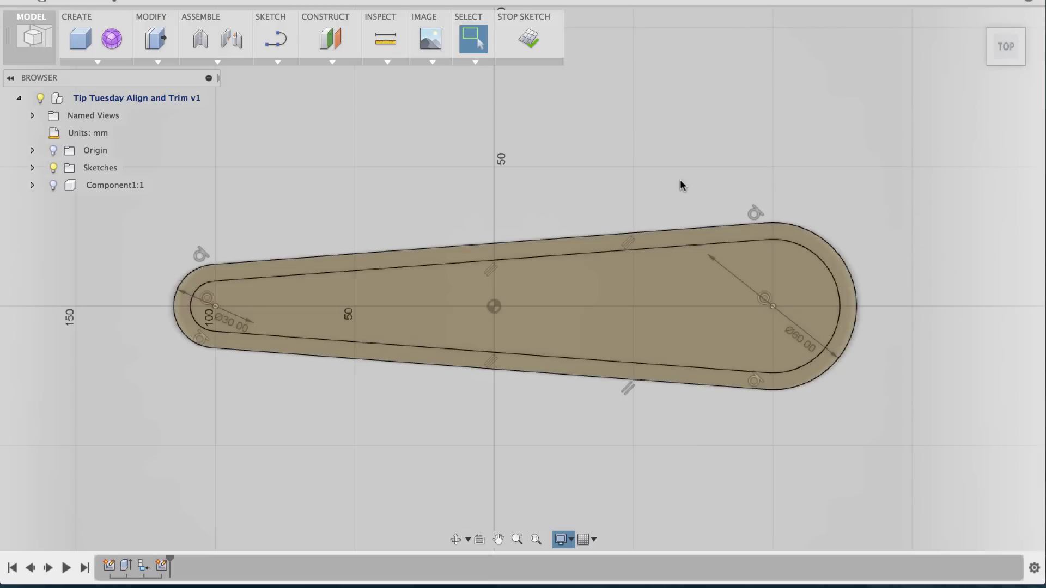
click(525, 40)
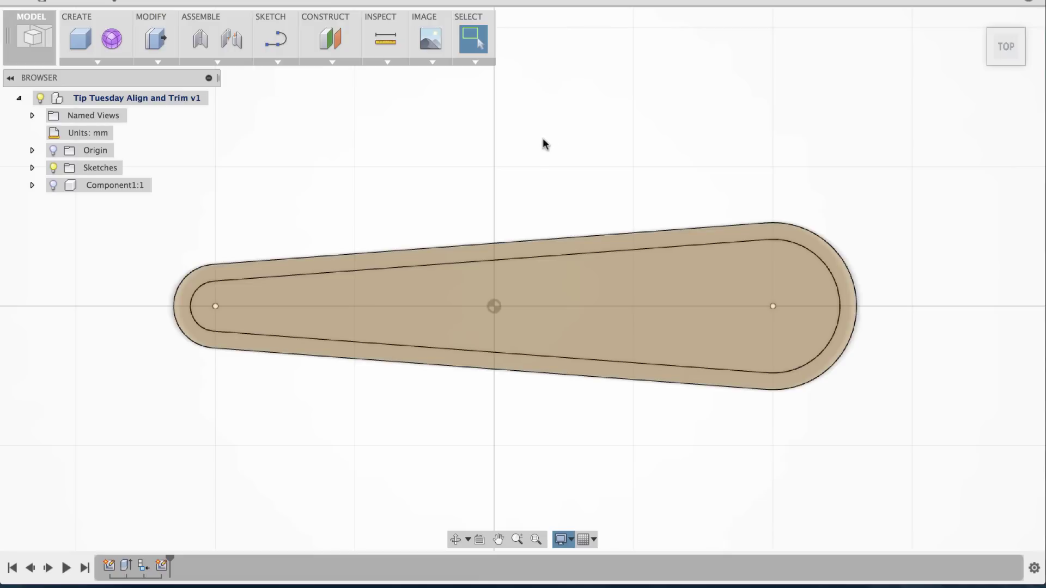
Press Pull the ring between the two loops 20 mm into Body2 and orbit to inspect it
shift+middle_drag(520, 182, 440, 256)
click(443, 291)
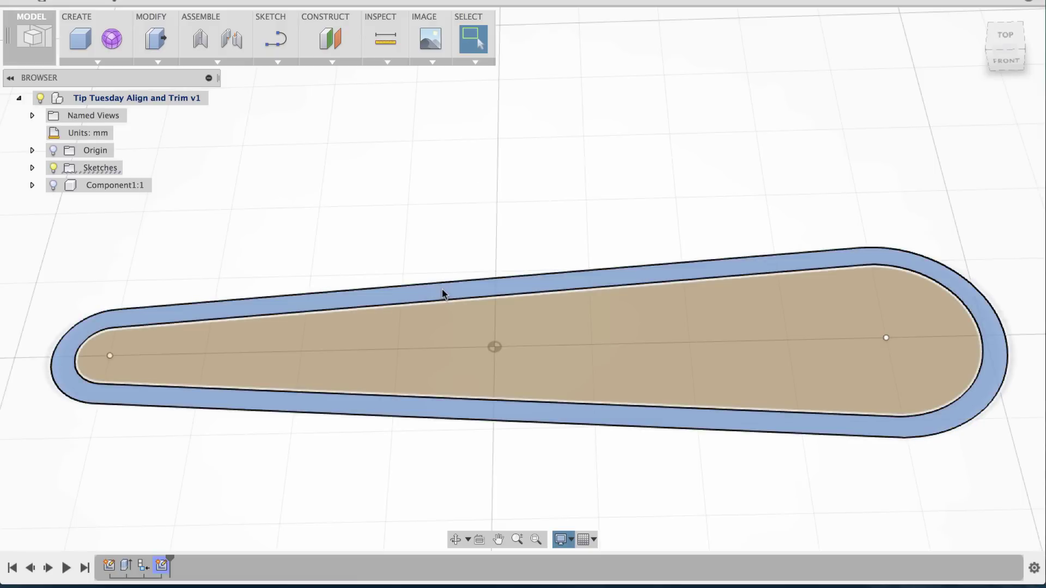
right_click(441, 295)
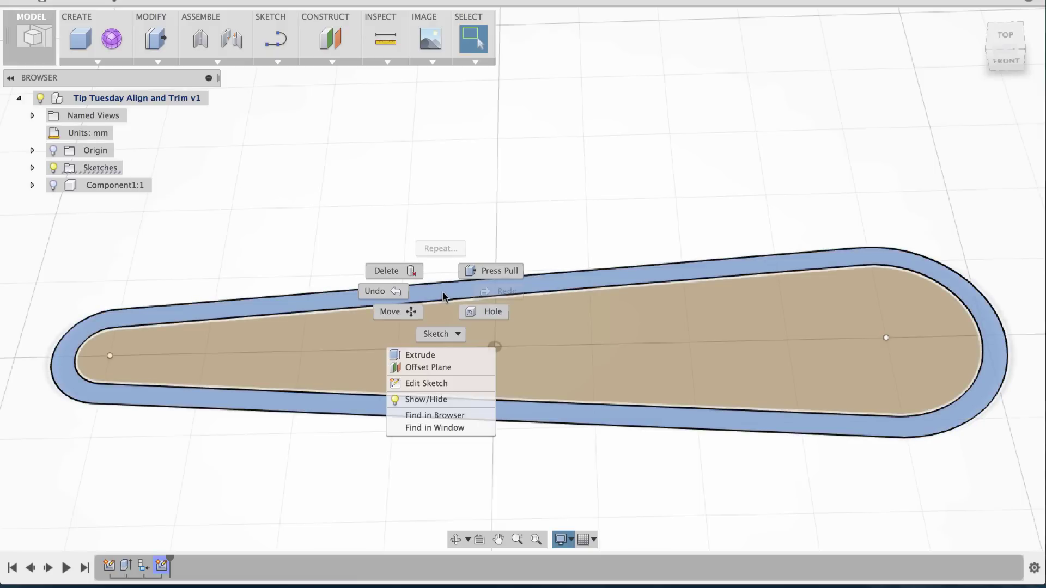
click(486, 272)
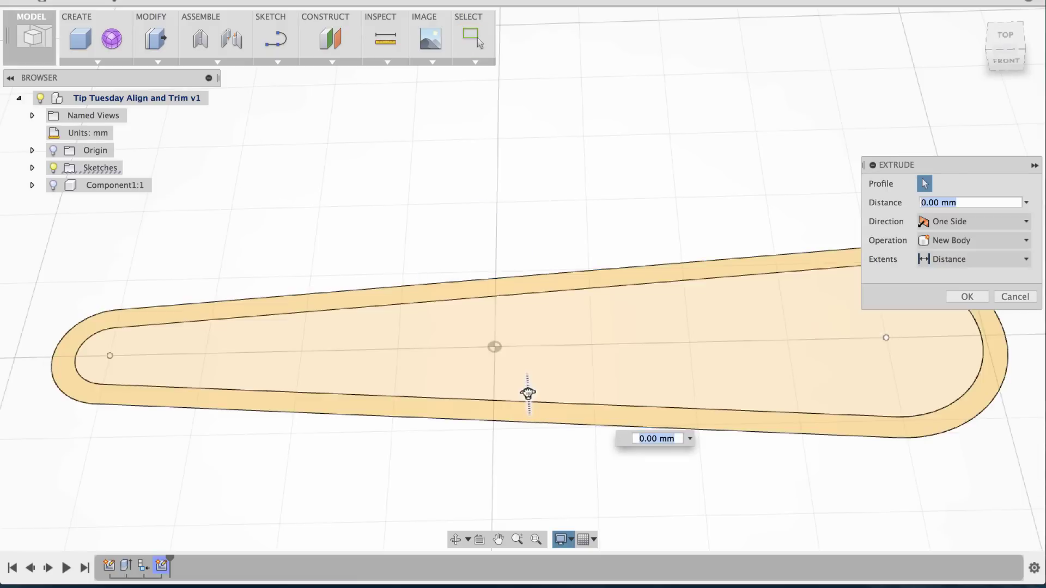
text(20)
key(Tab)
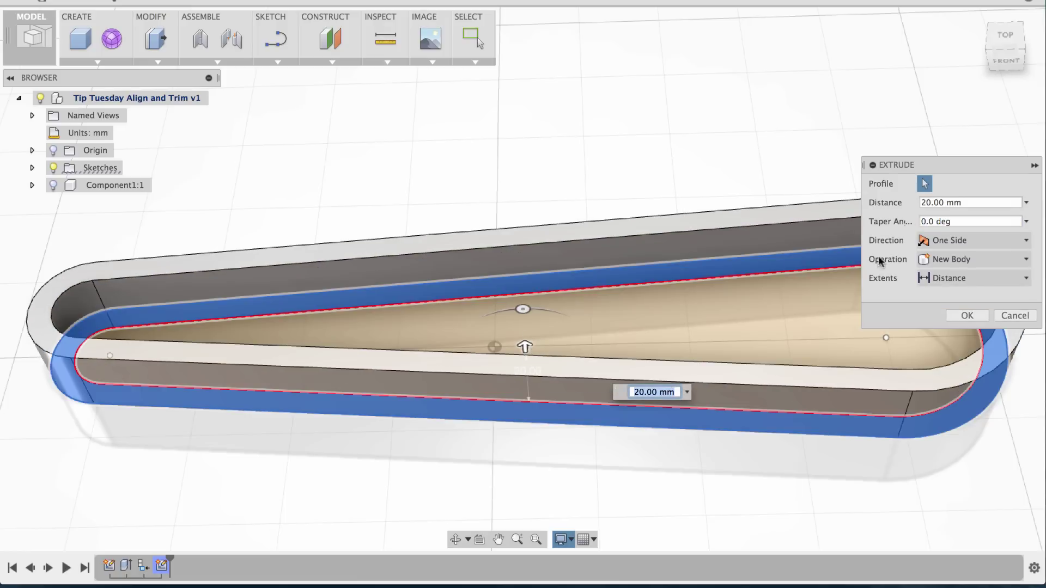
click(968, 315)
shift+middle_drag(588, 249, 566, 181)
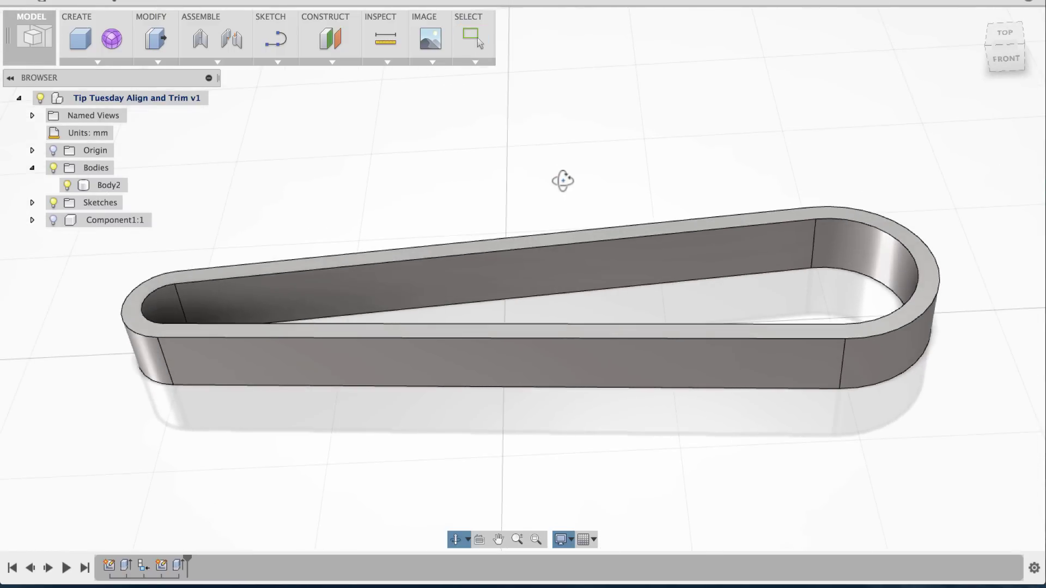
mouse_move(715, 184)
shift+middle_down()
mouse_move(703, 166)
mouse_move(710, 175)
shift+middle_up()
drag(710, 176, 721, 158)
key(Escape)
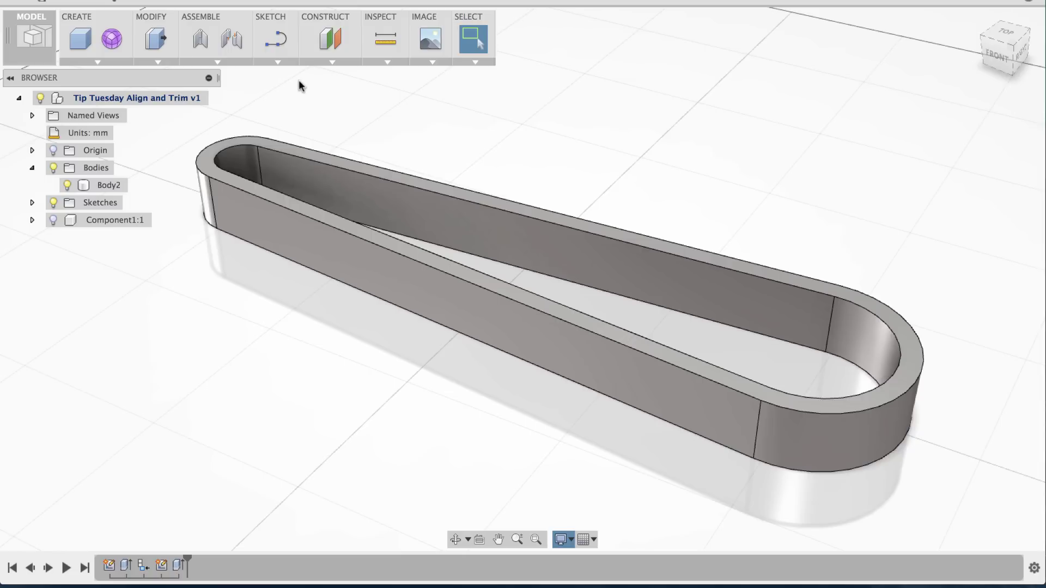
click(272, 59)
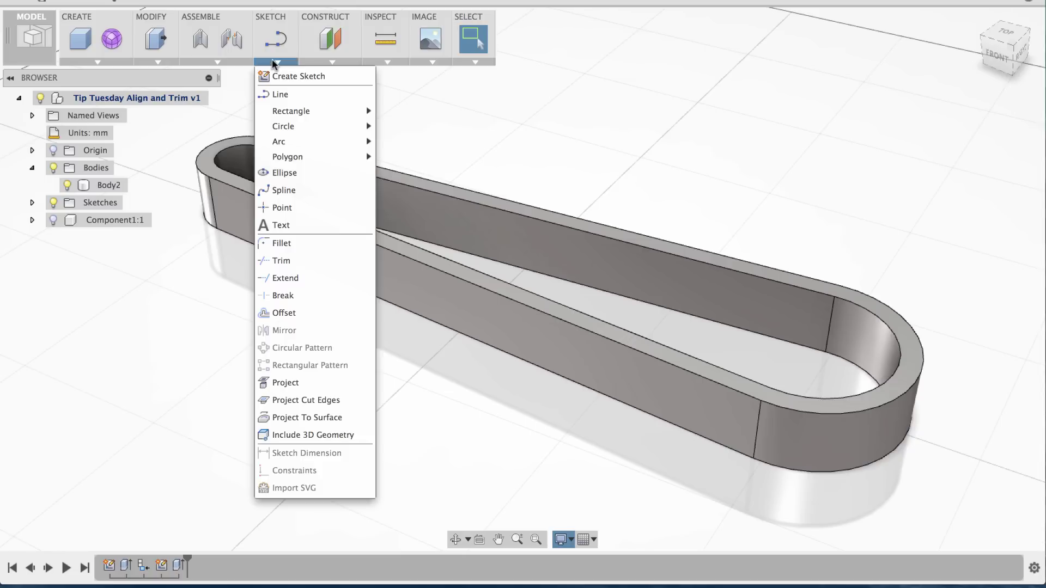
click(291, 261)
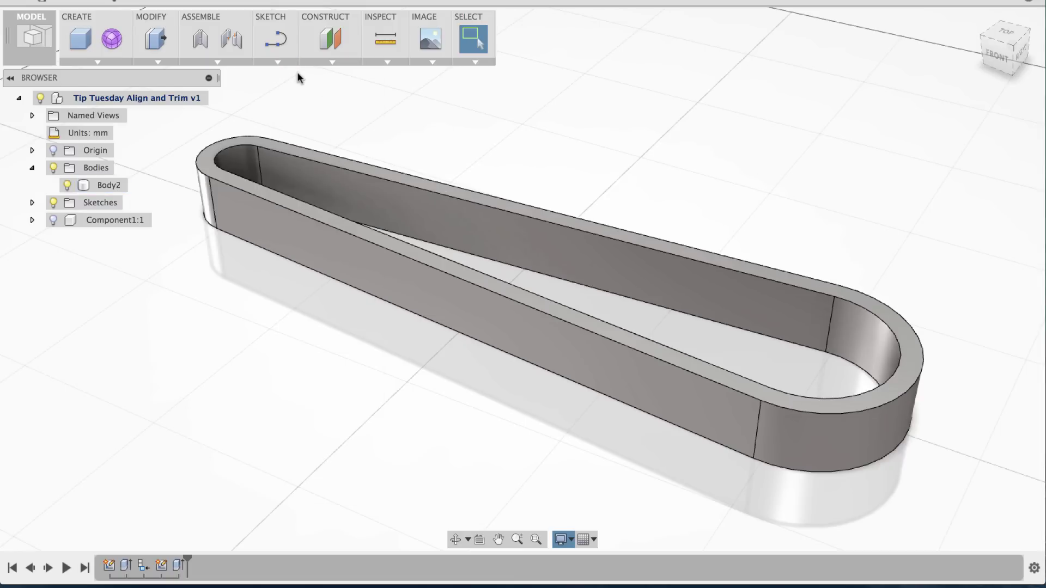
click(282, 62)
middle_drag(583, 159, 601, 154)
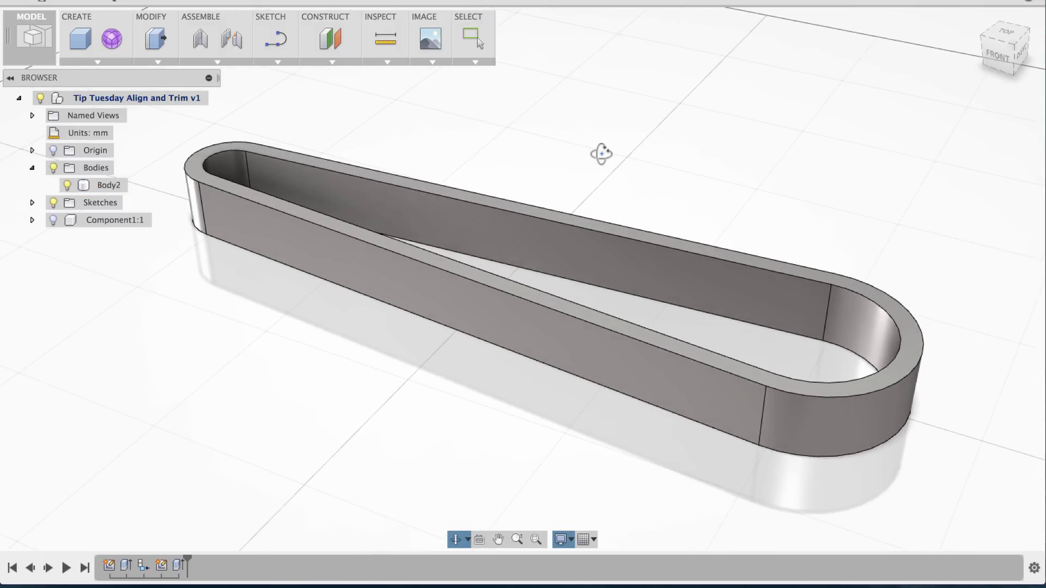